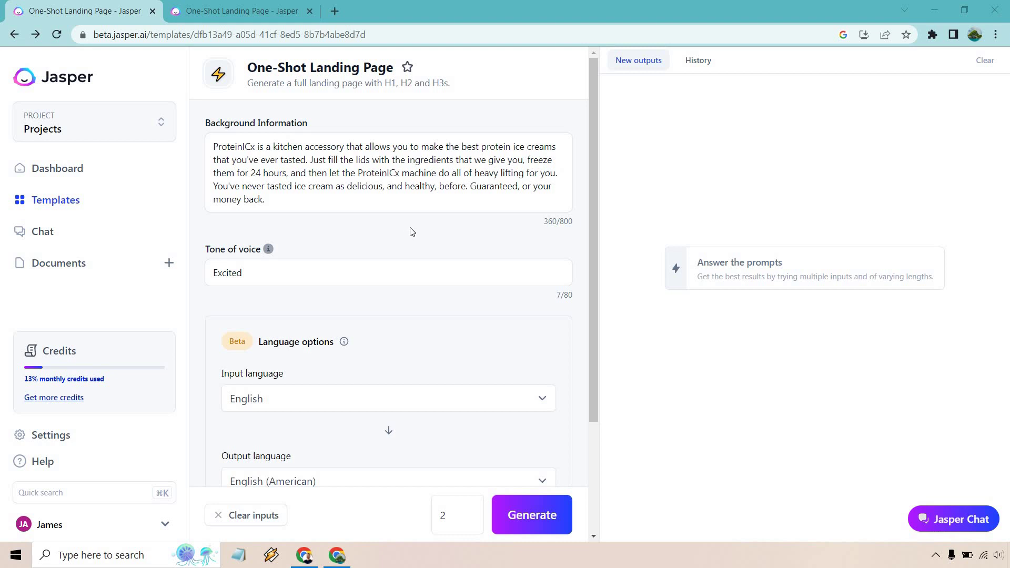
scroll(412, 237, "down", 2)
scroll(415, 238, "up", 2)
Step: Generate two ProteinICx landing-page drafts and review the second, high-protein ice cream variant
left_click(550, 523)
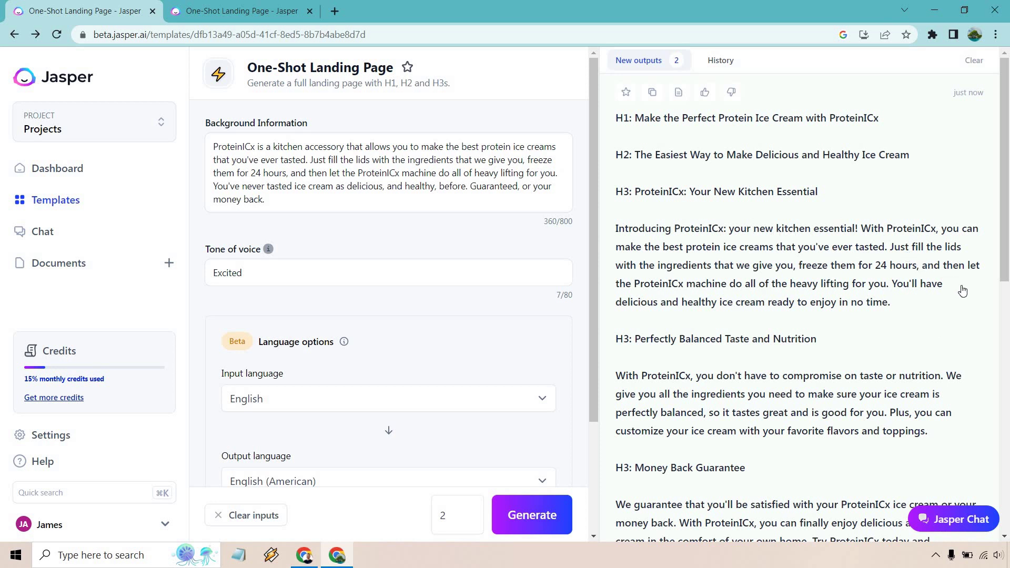
scroll(961, 291, "down", 1)
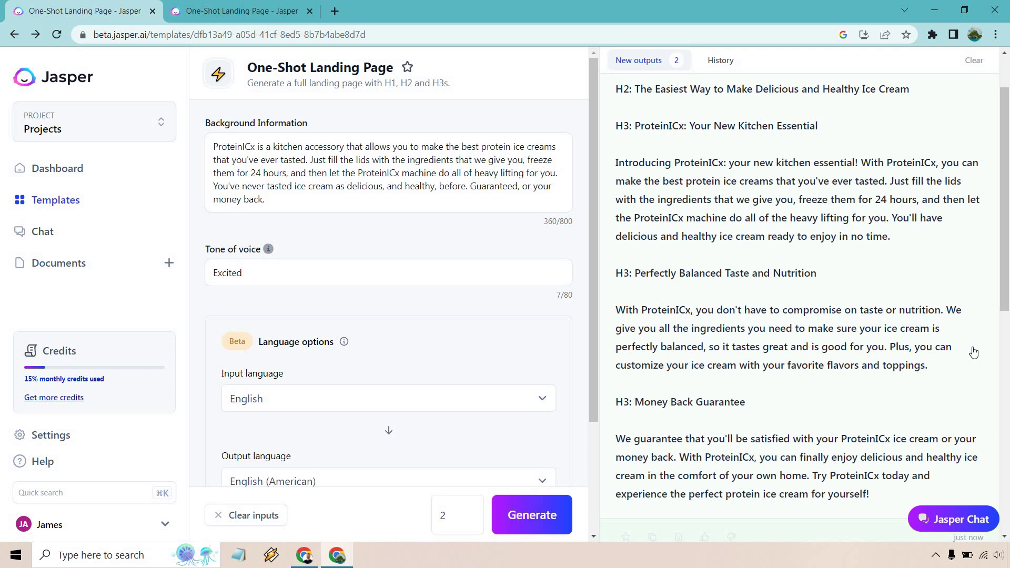
scroll(967, 350, "down", 1)
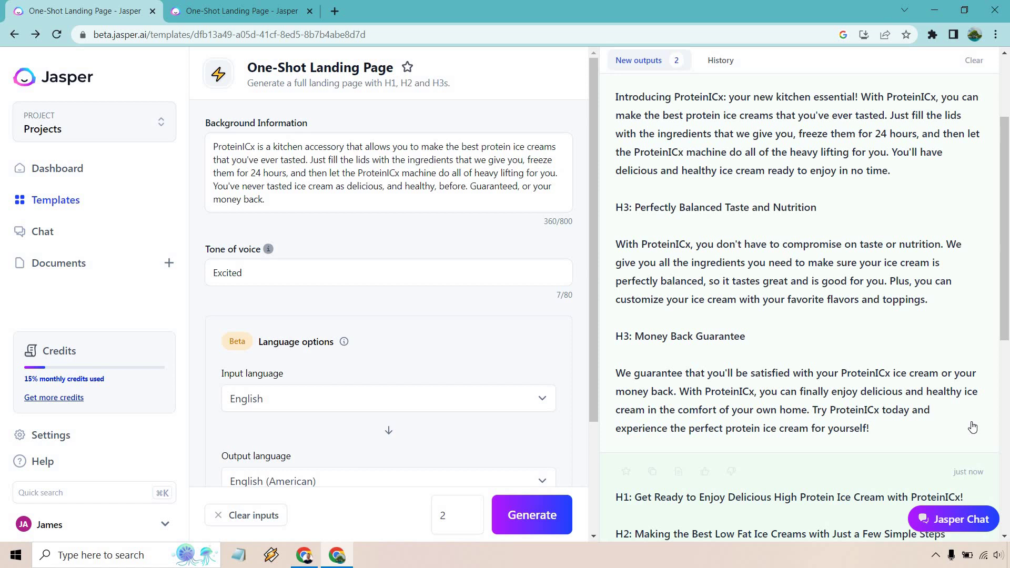
scroll(950, 382, "up", 1)
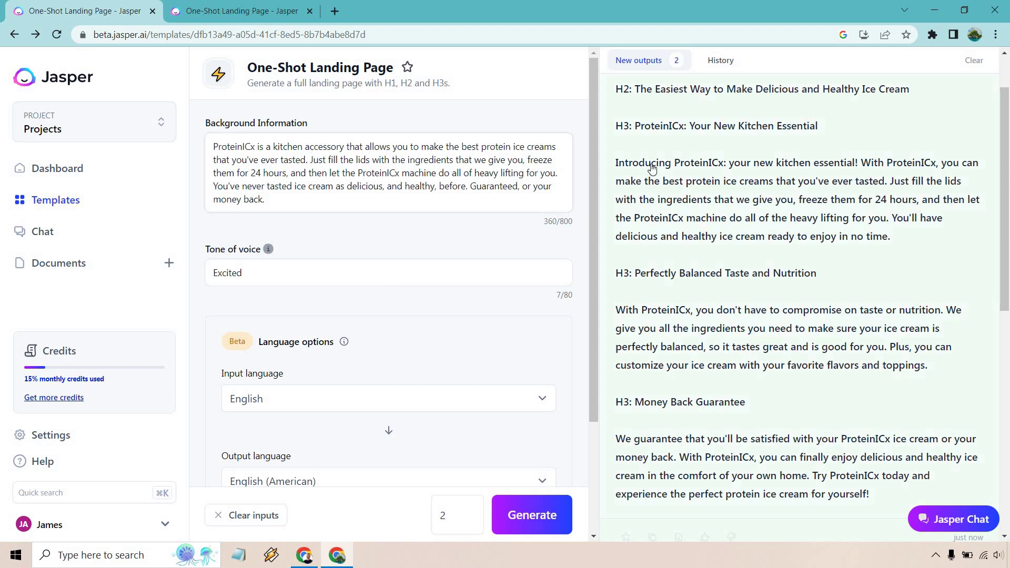
scroll(874, 211, "down", 2)
scroll(868, 277, "down", 1)
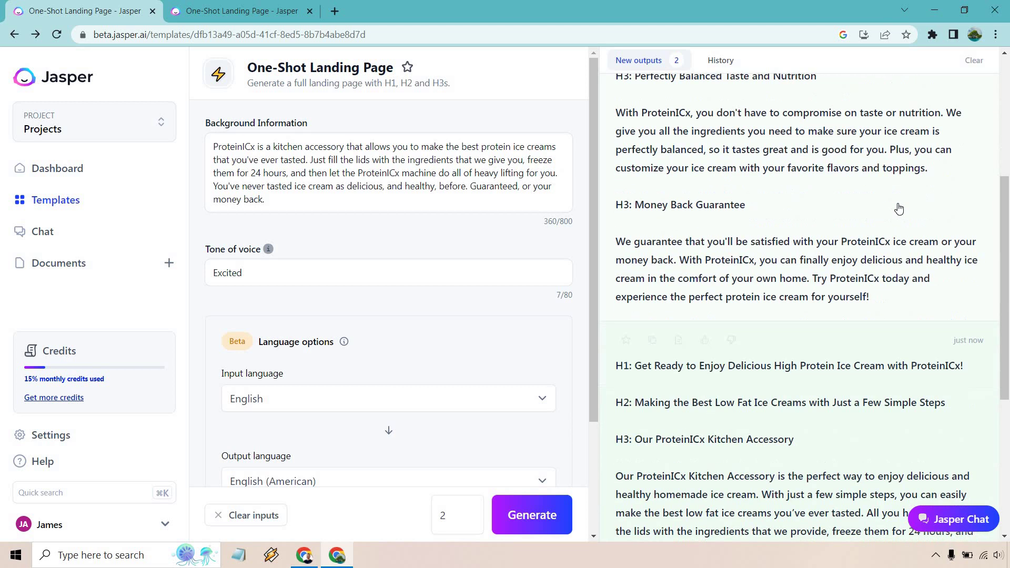
scroll(897, 208, "down", 2)
scroll(898, 214, "down", 1)
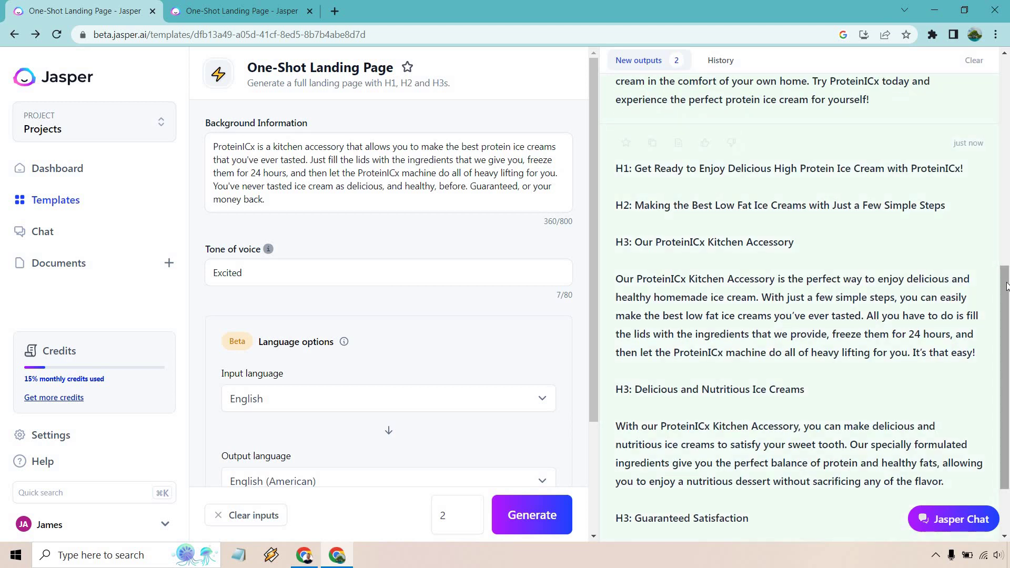
left_click_drag(1006, 293, 1007, 319)
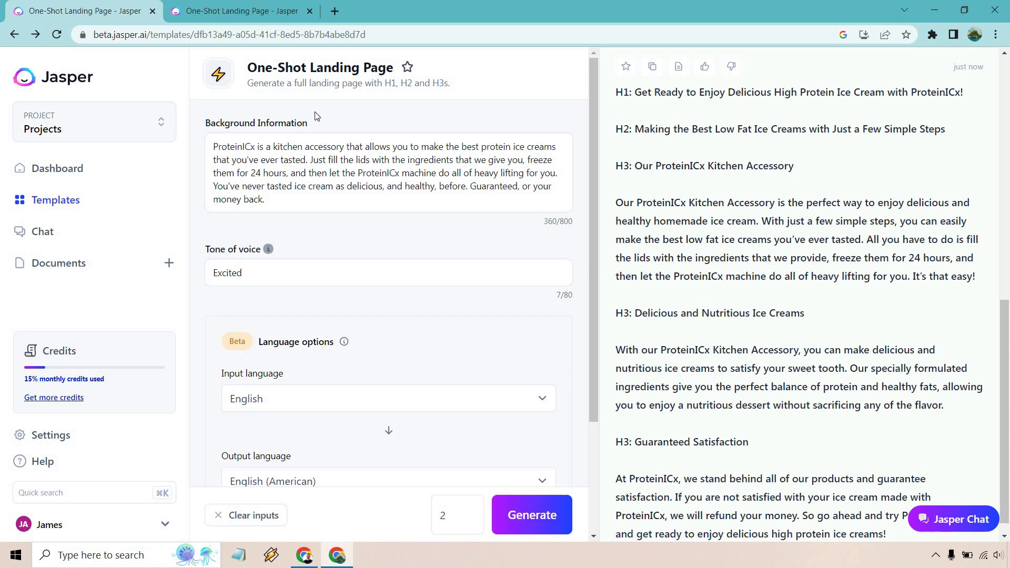
scroll(907, 261, "down", 1)
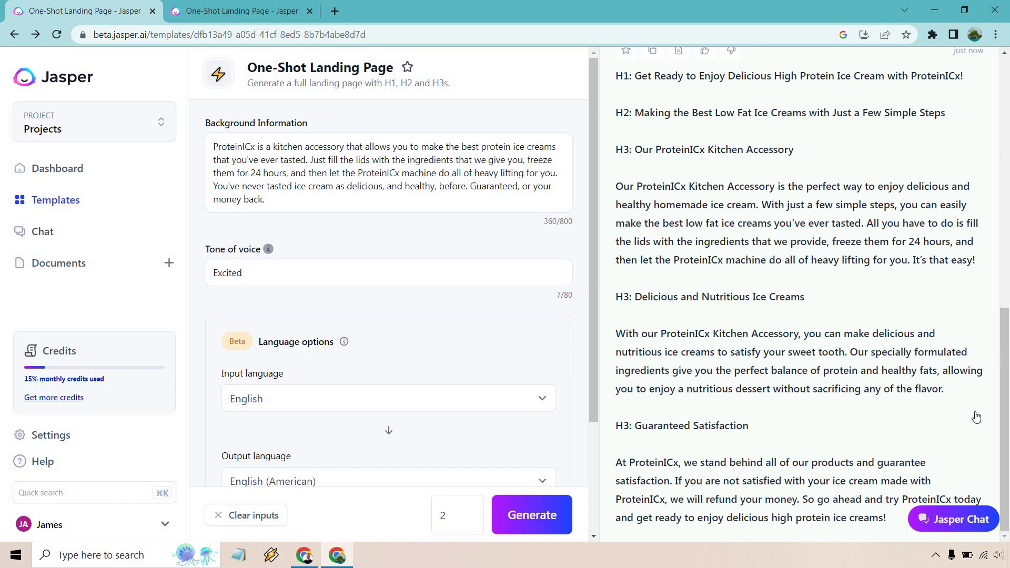
scroll(966, 395, "up", 2)
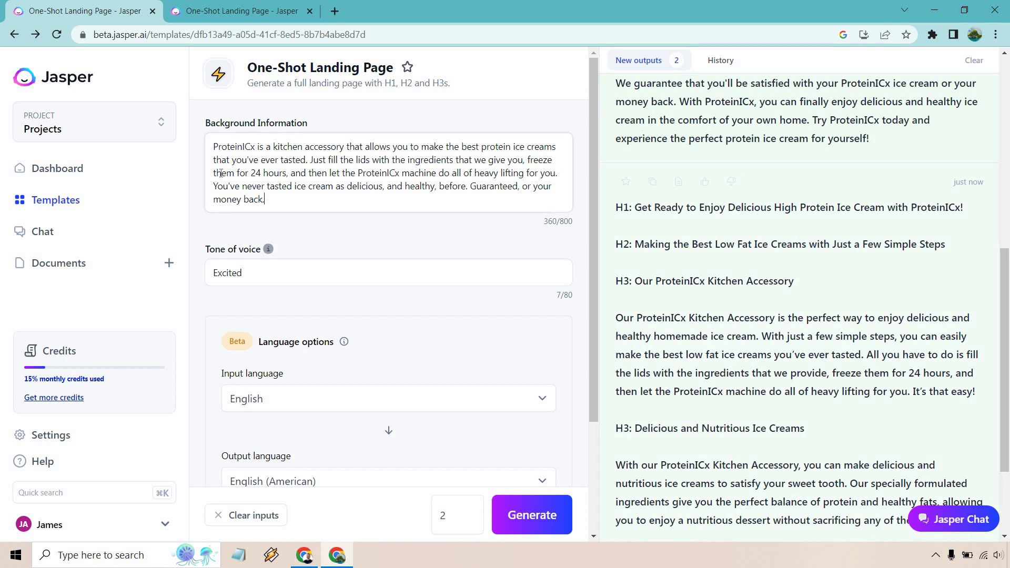
left_click_drag(265, 199, 207, 145)
left_click(307, 205)
scroll(896, 324, "up", 5)
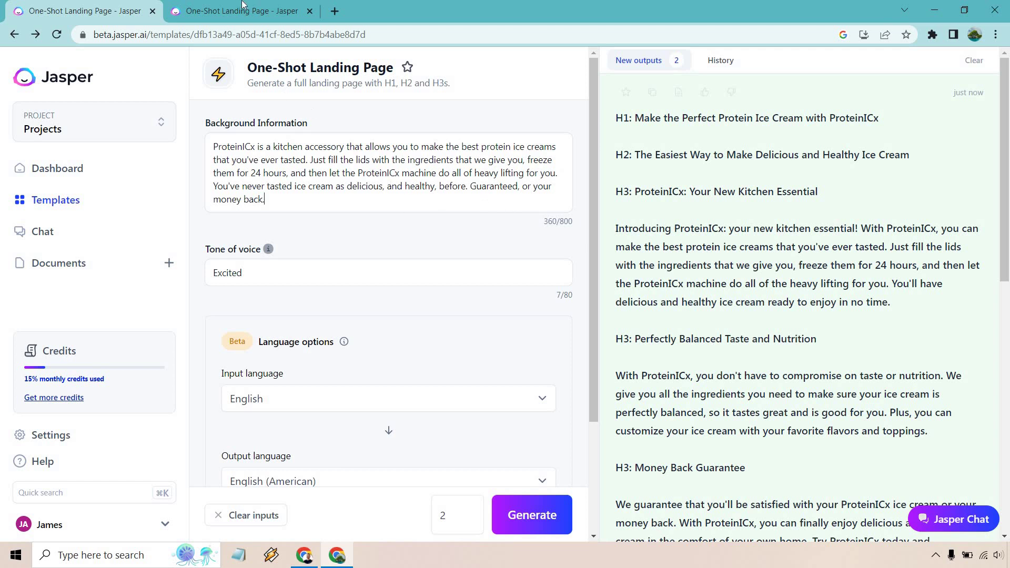
Step: Edit the VTornado background to read 'a vacuum that does all of the hard work'
left_click(244, 10)
left_click(478, 109)
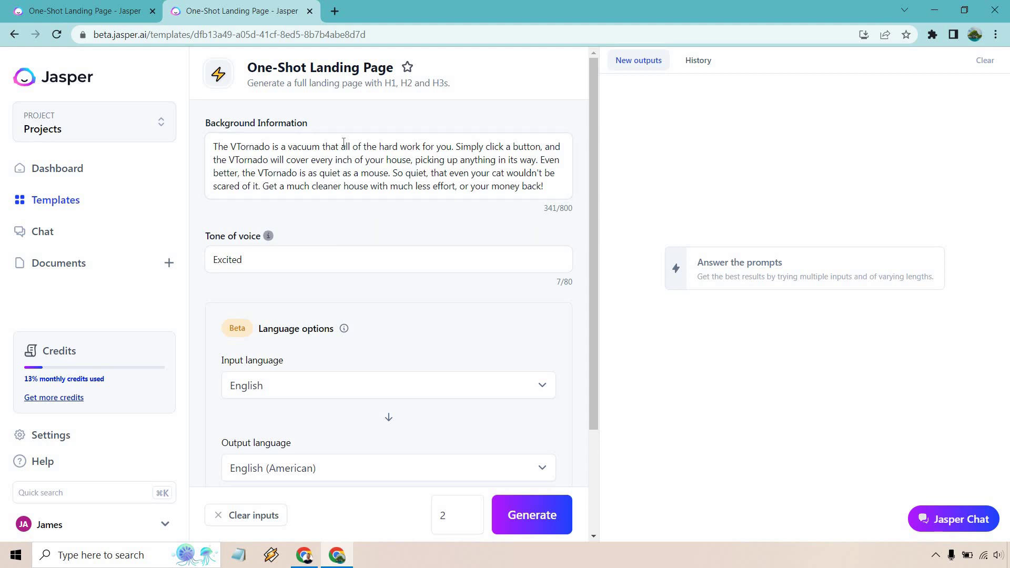
type("does")
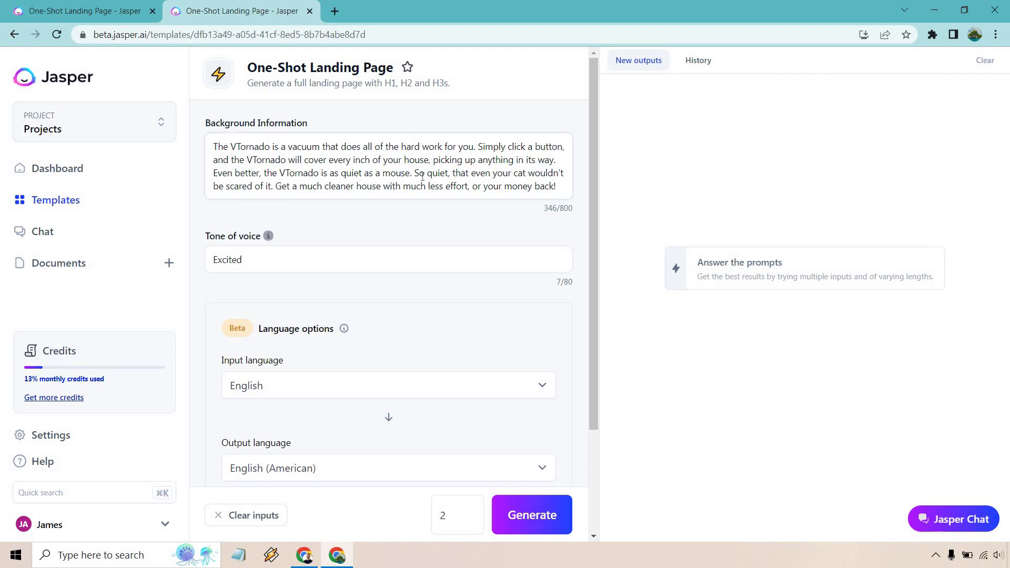
mouse_move(414, 174)
left_mouse_down()
mouse_move(268, 179)
mouse_move(274, 185)
left_mouse_up()
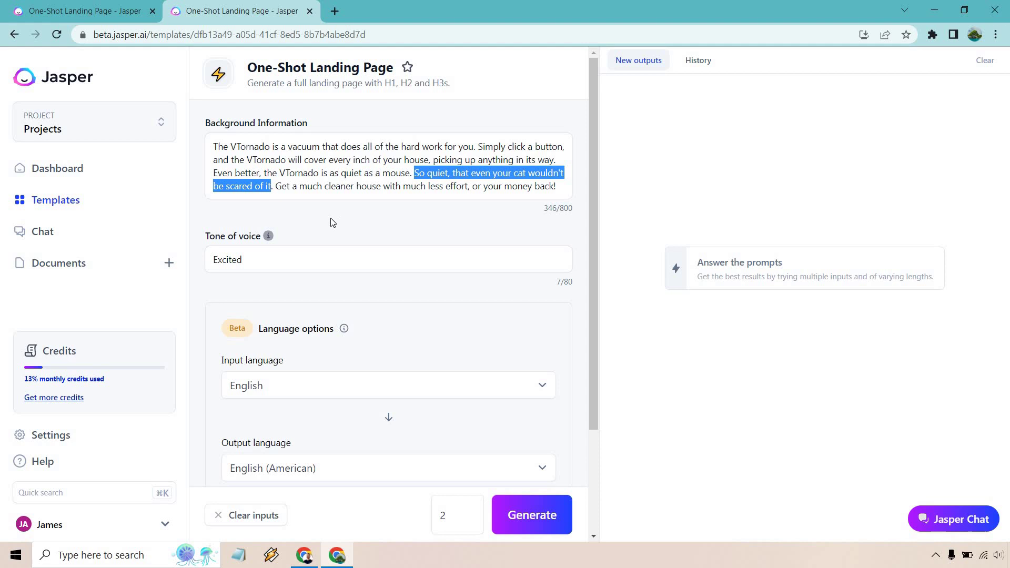
left_click(409, 224)
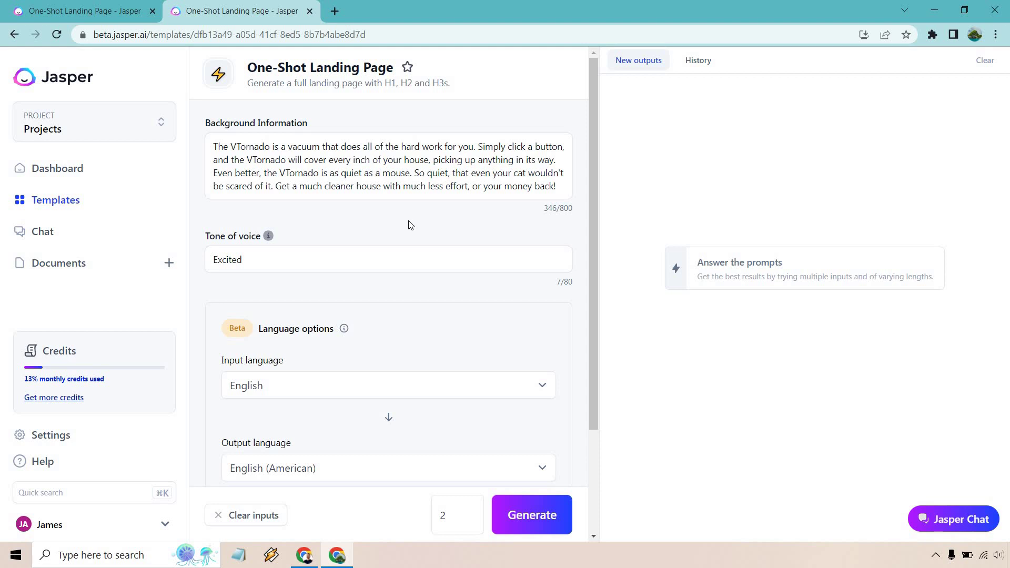
left_click(542, 519)
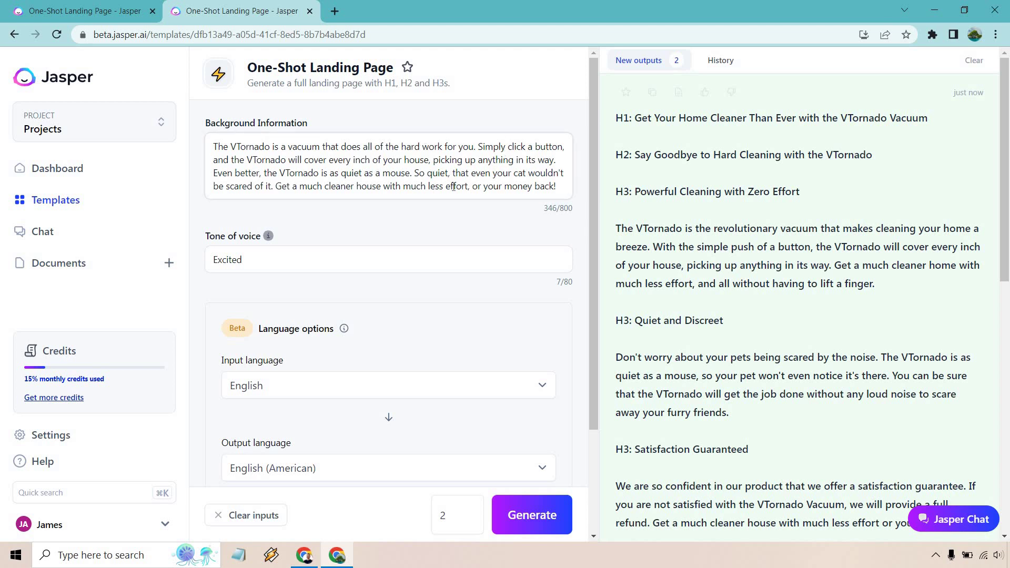
mouse_move(797, 237)
scroll(868, 237, "down", 1)
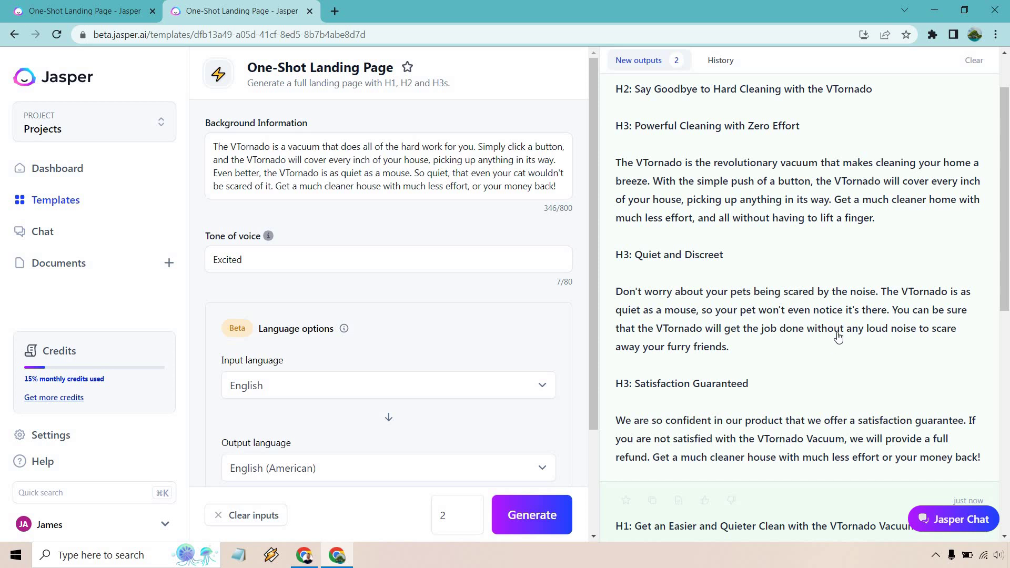
scroll(898, 310, "down", 1)
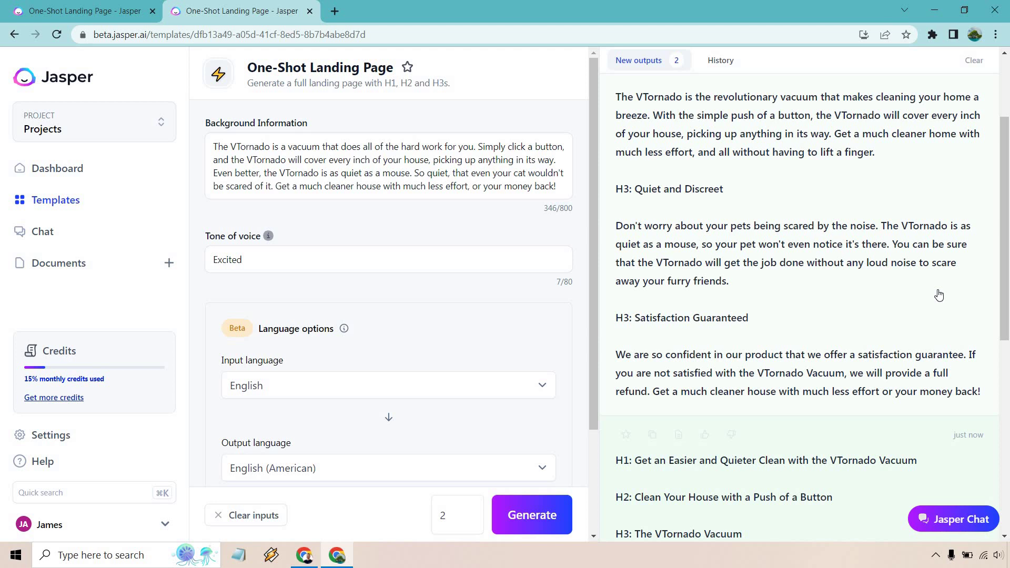
scroll(939, 295, "down", 2)
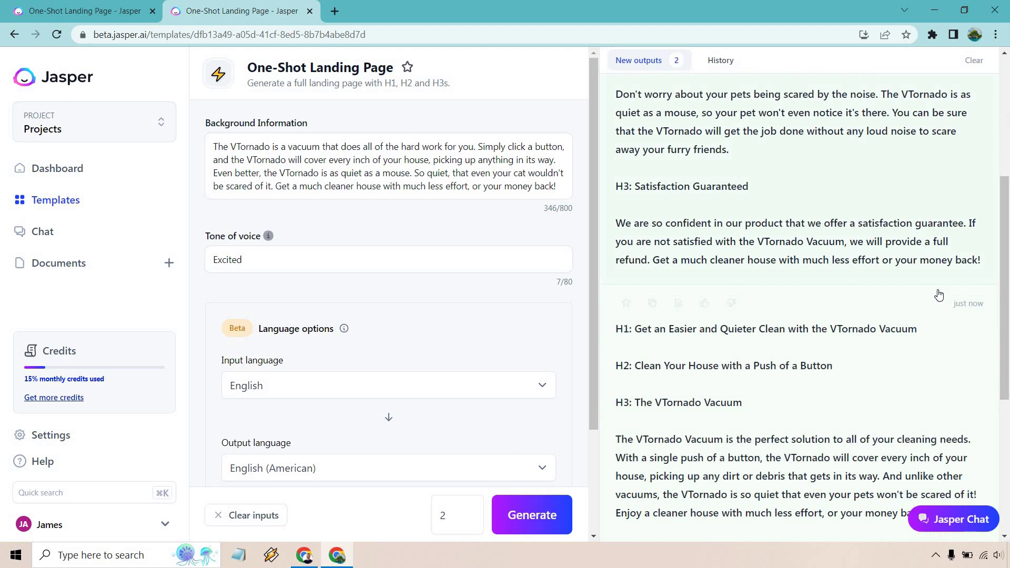
scroll(924, 295, "down", 1)
scroll(916, 288, "down", 1)
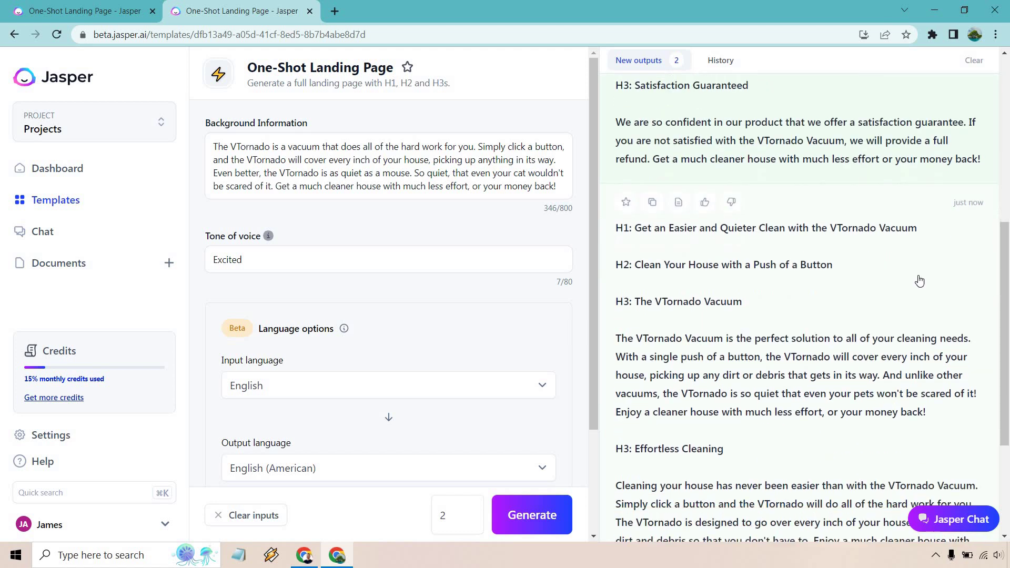
scroll(935, 230, "down", 1)
scroll(977, 327, "down", 1)
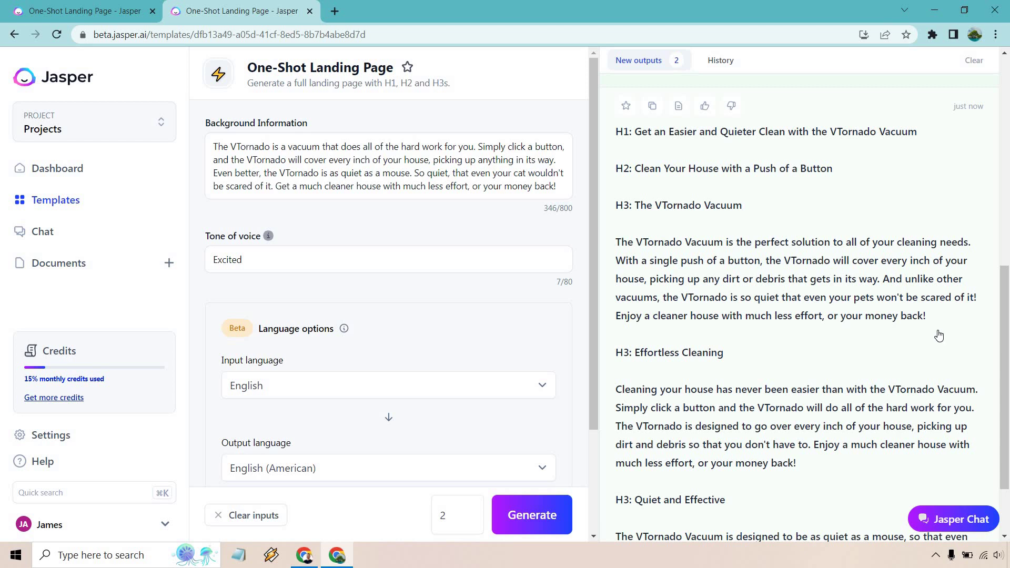
scroll(940, 335, "down", 1)
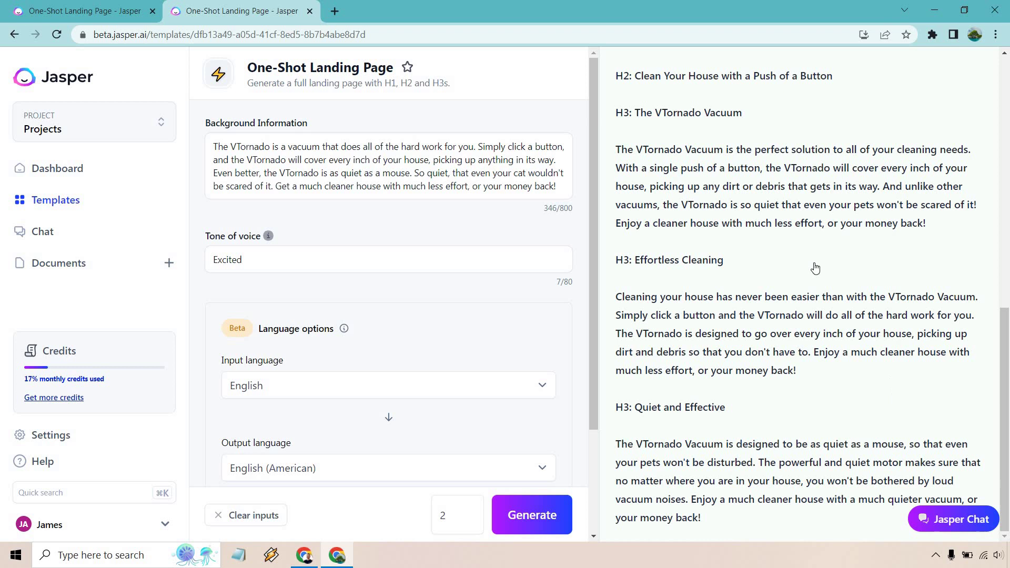
scroll(918, 374, "up", 10)
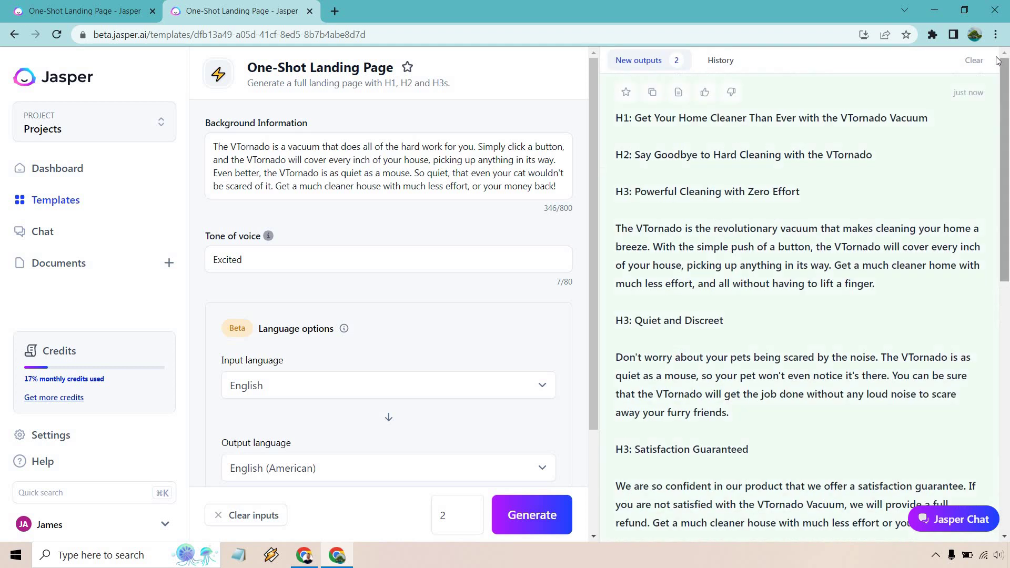
Step: Clear old outputs and add a background paragraph on stairs, dirt capacity and 8-hour battery
left_click(985, 60)
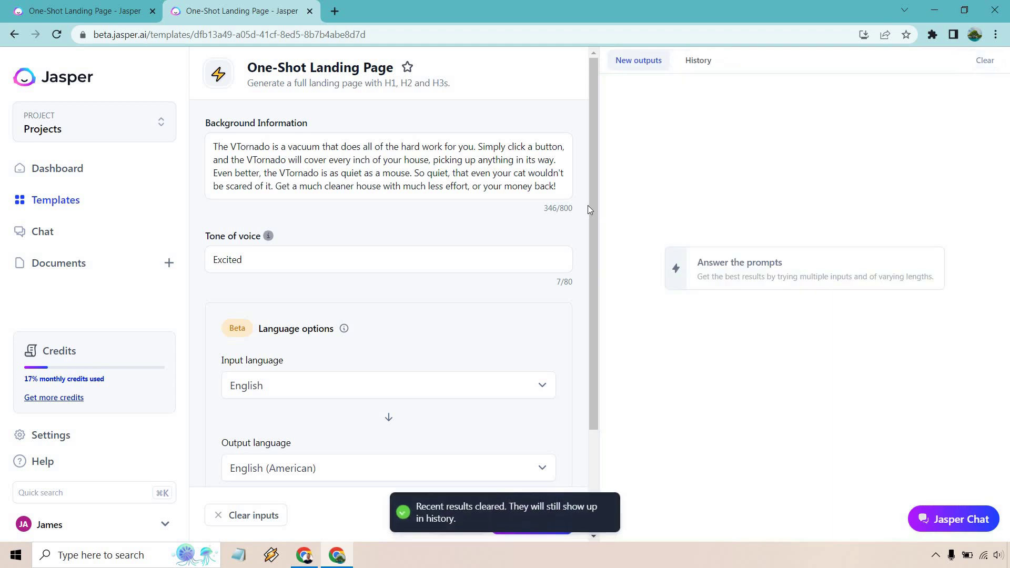
left_click(564, 182)
key("Return")
key("Return")
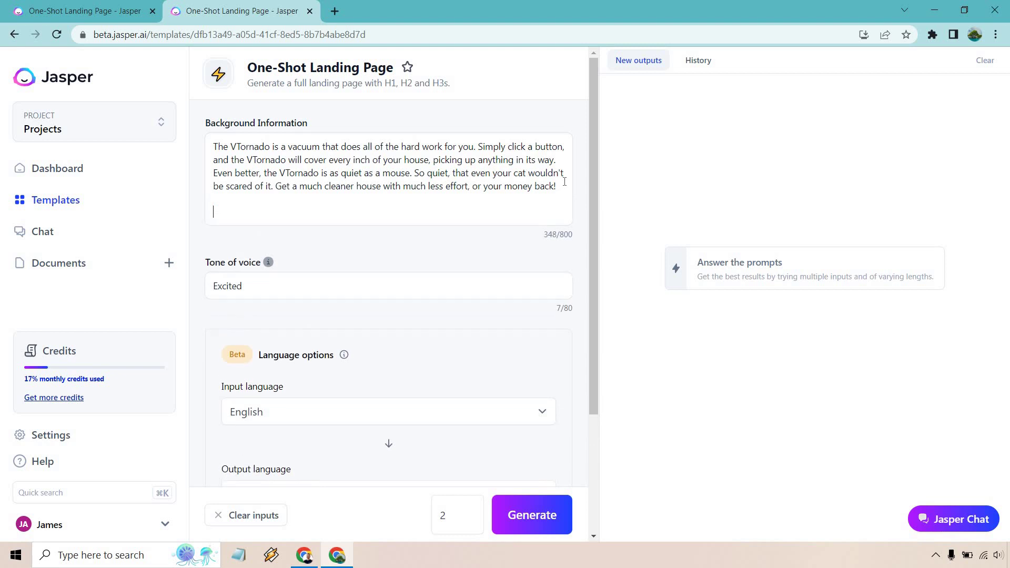
key("ctrl+a")
type("The VTornado is a vacuum that does all of the hard work for you. Simply click a button, and the VTornado will cover every inch of your house, picking up anything in its way. Even better, the VTornado is as quiet as a mouse. So quiet, that even your cat wouldn't be scared of it.  The VTornado is so powerful that it will even go up and down the stairs, cleaning them as well and anything that gets in its path. Plus, the VTornado has plenty of room for picking up dirt and debris, where you won't have to clean it up until 2 hours of use. Speaking of use, the rechargeable battery lasts for 8 hours!")
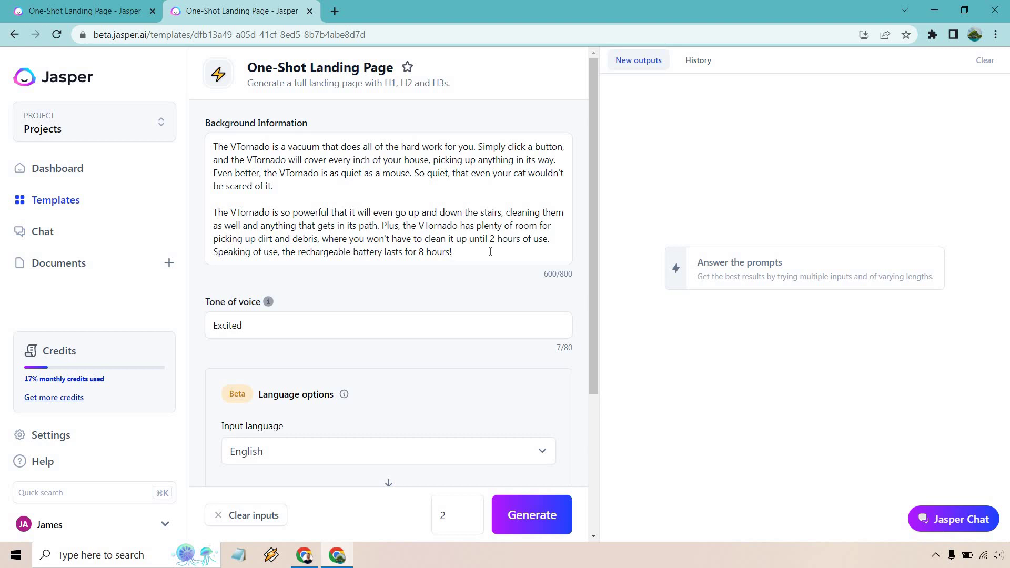
left_click_drag(411, 252, 461, 252)
left_click(492, 251)
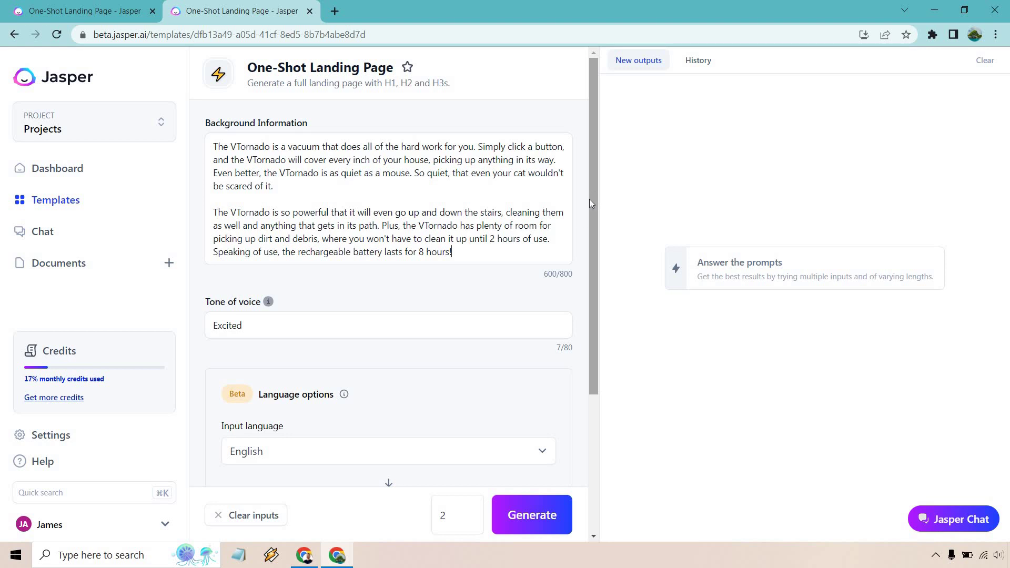
Step: Generate one VTornado landing page titled 'Discover a Better Cleaning Experience with the VTornado'
left_click(471, 521)
left_click(522, 517)
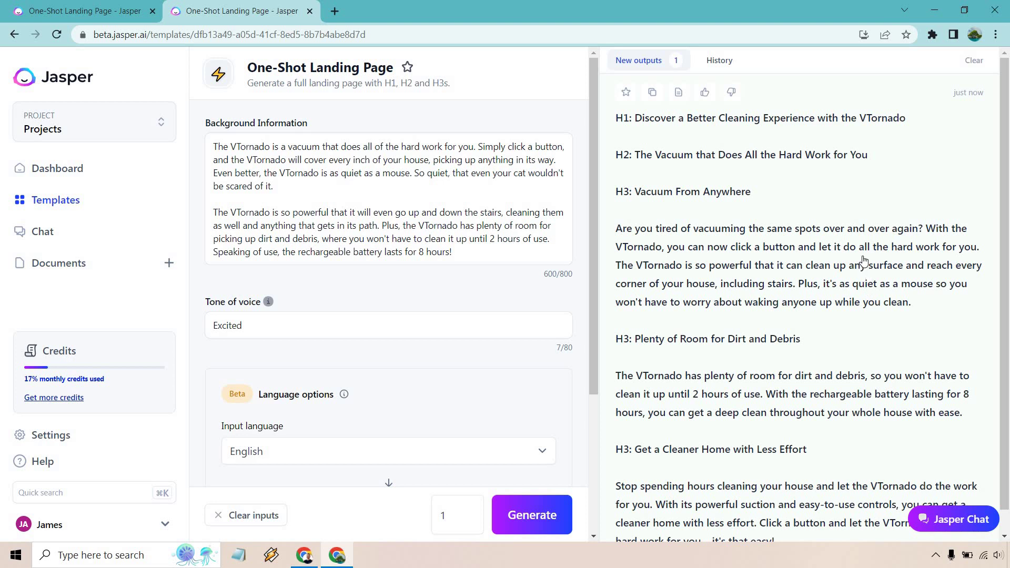
scroll(860, 256, "down", 1)
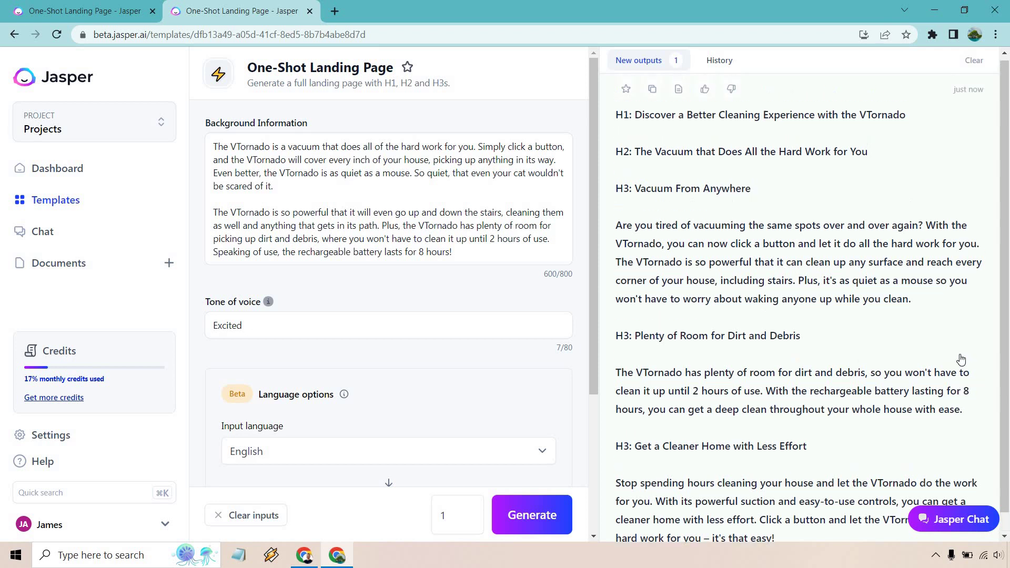
left_click_drag(468, 256, 199, 151)
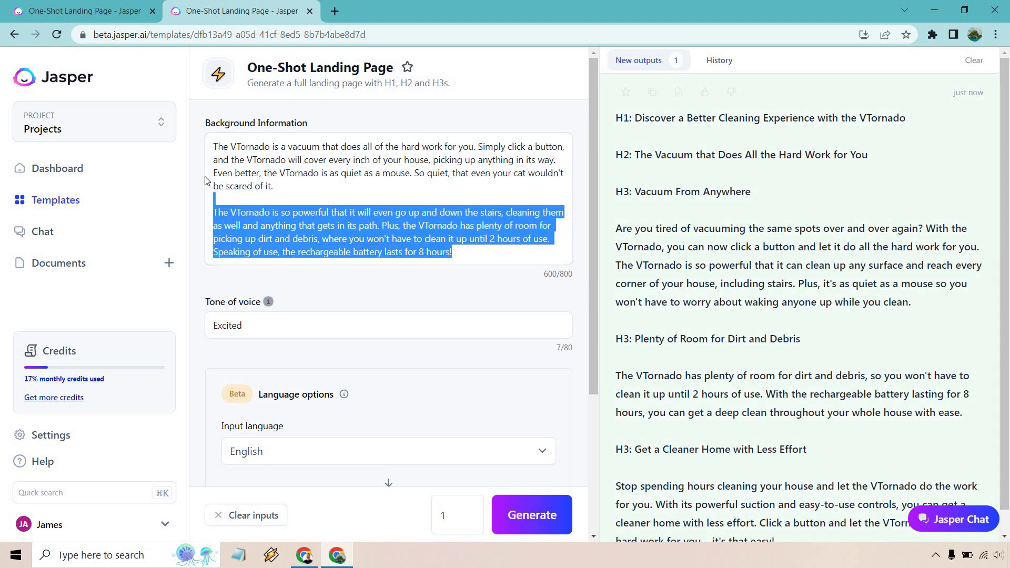
left_click(483, 255)
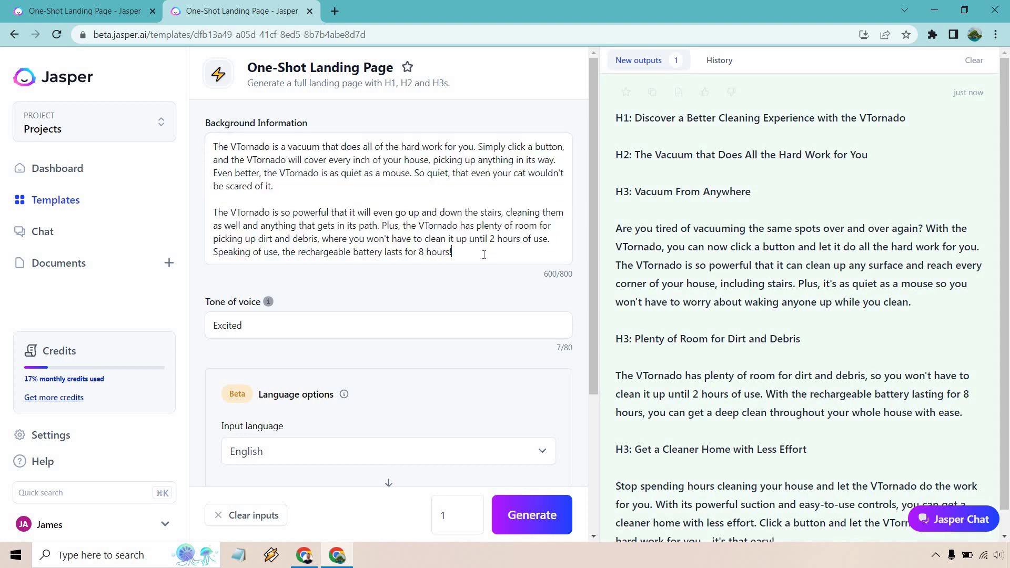